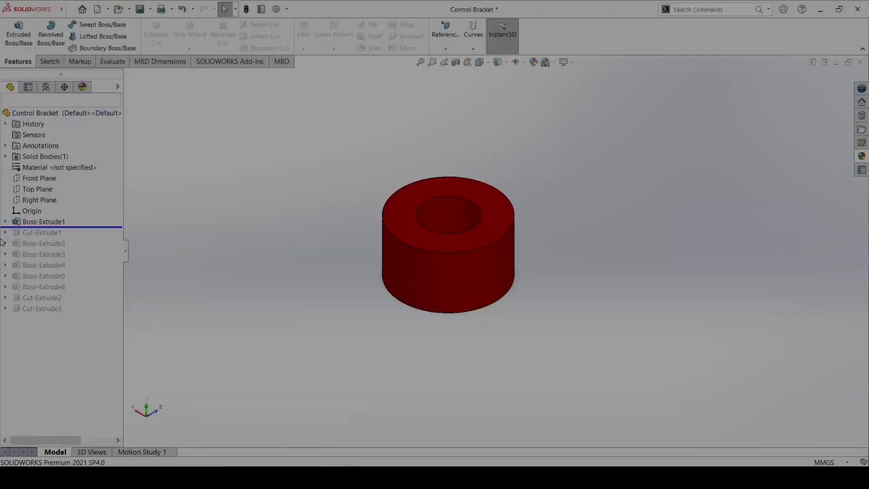
Step: Open the sketch of Boss-Extrude1 to examine the ring's circles and diameters, and exit it without changes
click(44, 222)
click(61, 193)
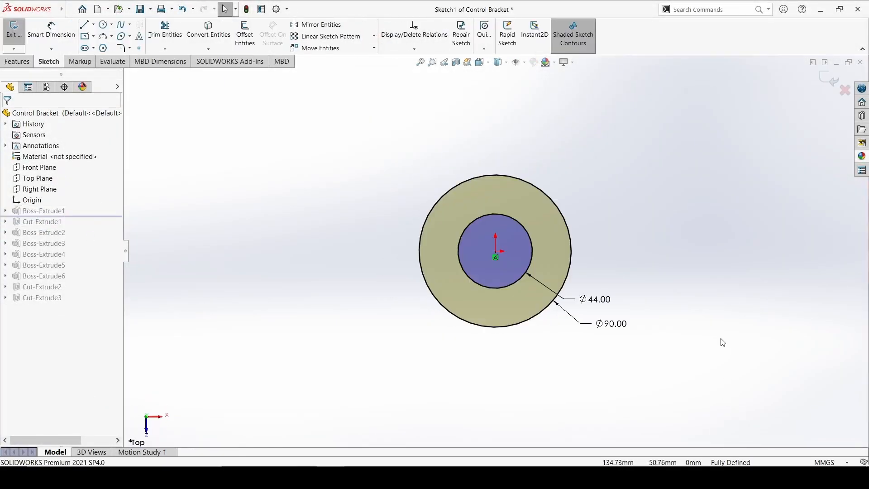
scroll(666, 390, down, 1)
scroll(320, 156, down, 1)
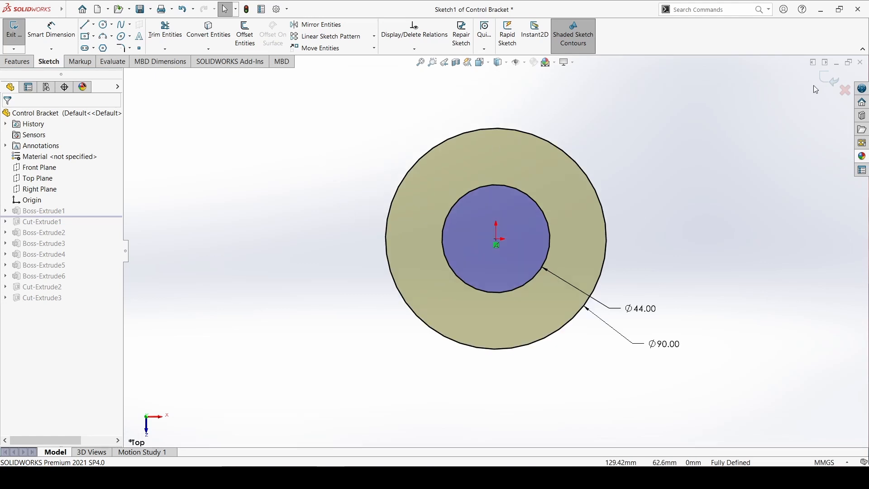
click(832, 80)
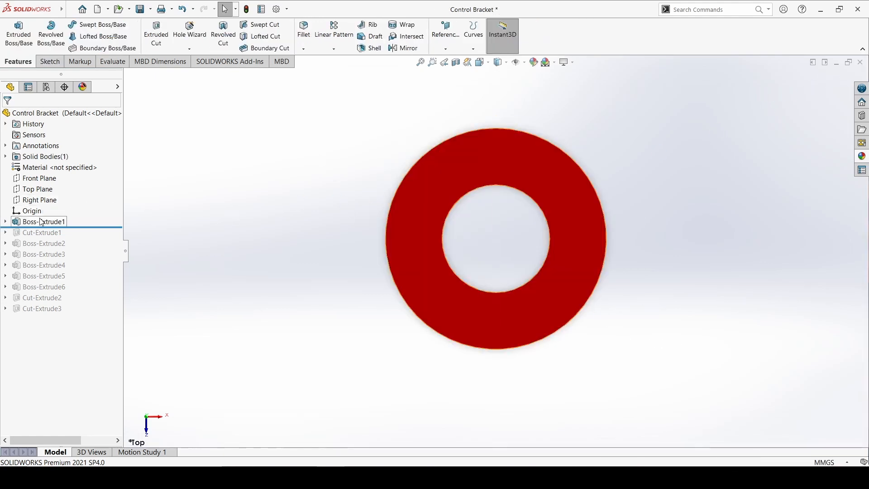
Step: Review the extrusion settings of Boss-Extrude1 and accept them as they are
click(41, 222)
click(59, 195)
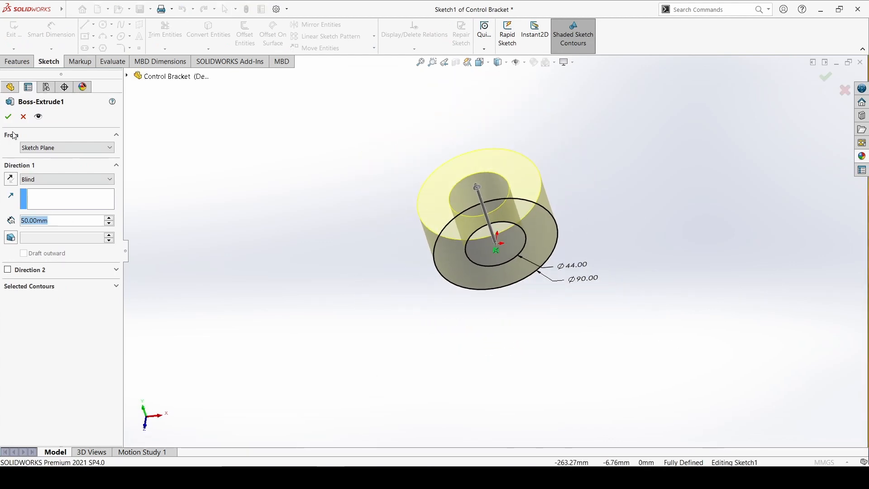
click(8, 118)
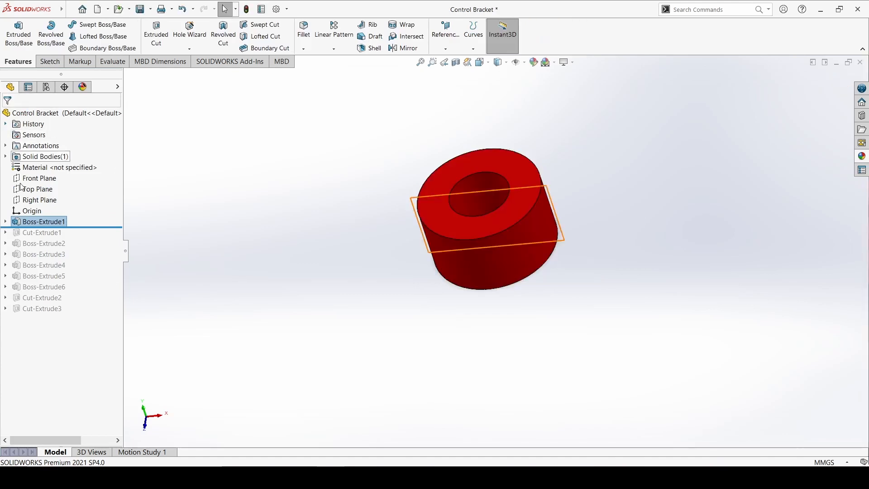
Step: Roll the model forward to include Cut-Extrude1 and examine the sketch of its circular recess
drag(50, 227, 49, 238)
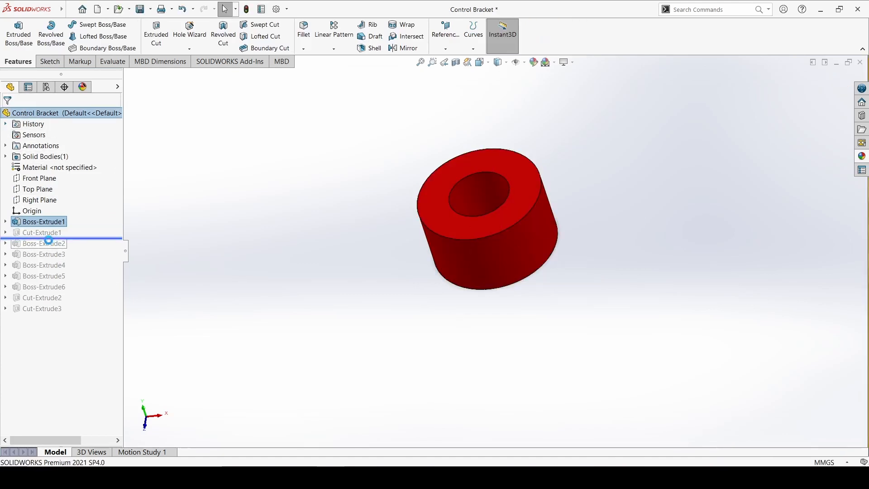
click(49, 232)
click(73, 202)
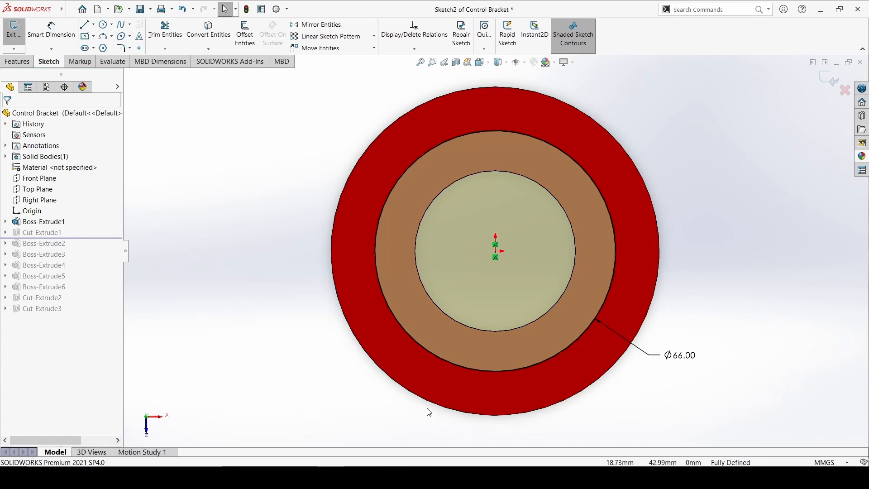
click(822, 89)
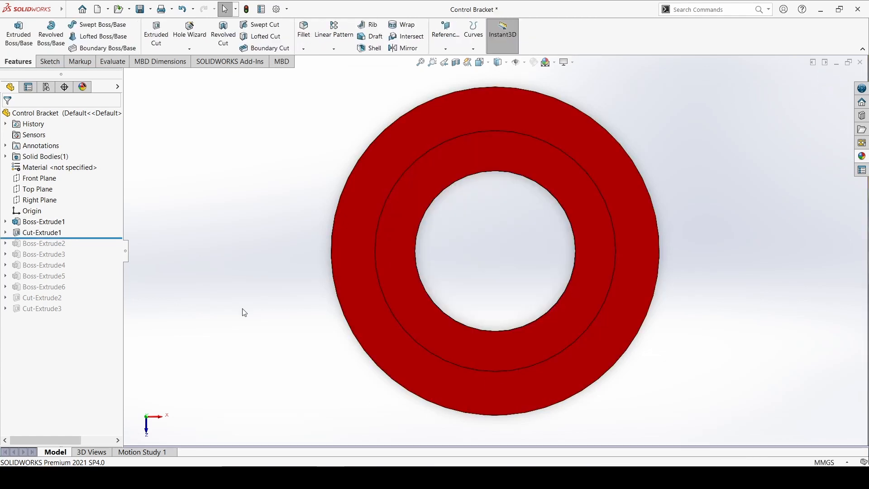
Step: Review the end condition and depth of Cut-Extrude1, keeping its definition unchanged
click(45, 232)
click(51, 205)
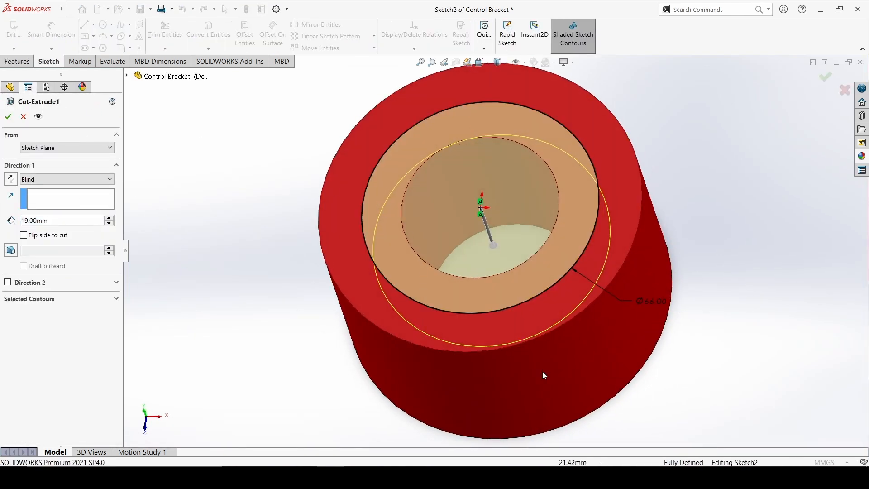
middle_drag(542, 363, 471, 311)
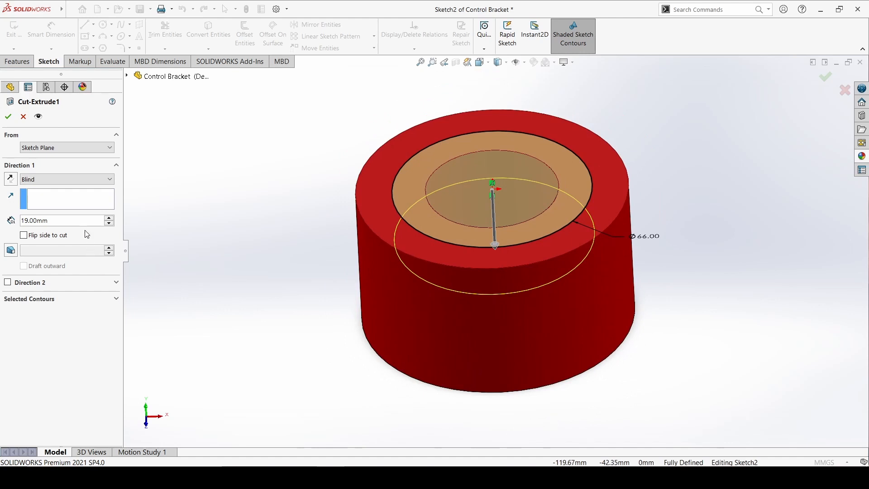
click(8, 117)
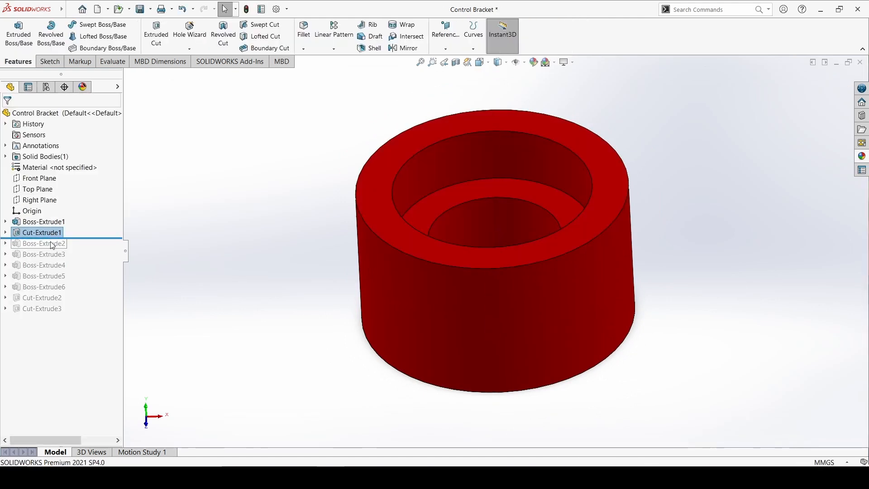
Step: Roll the model forward to include Boss-Extrude2 and examine the dimensioned sketch of the two rounded side lugs
drag(55, 245, 59, 248)
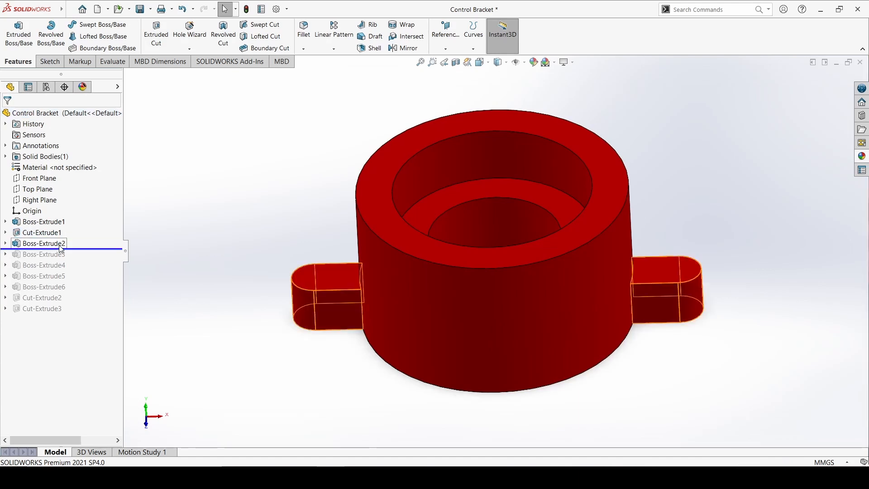
click(61, 245)
click(81, 214)
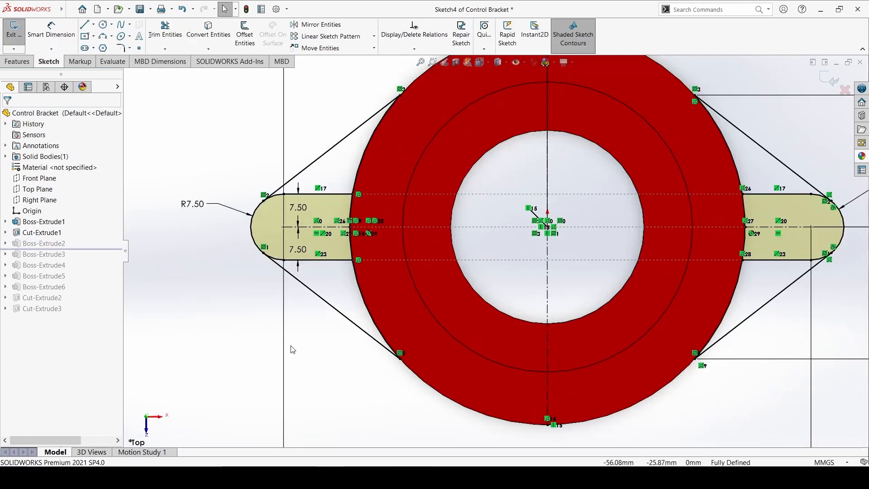
scroll(316, 296, up, 1)
scroll(358, 253, down, 2)
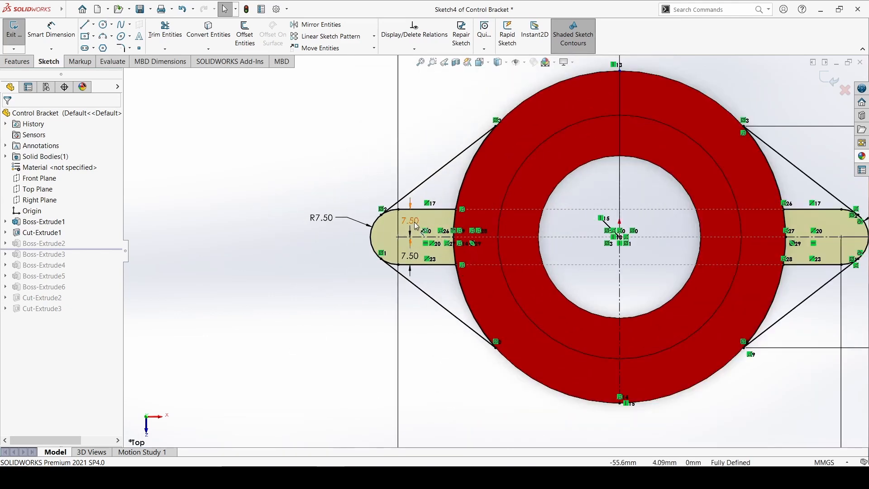
scroll(421, 271, up, 4)
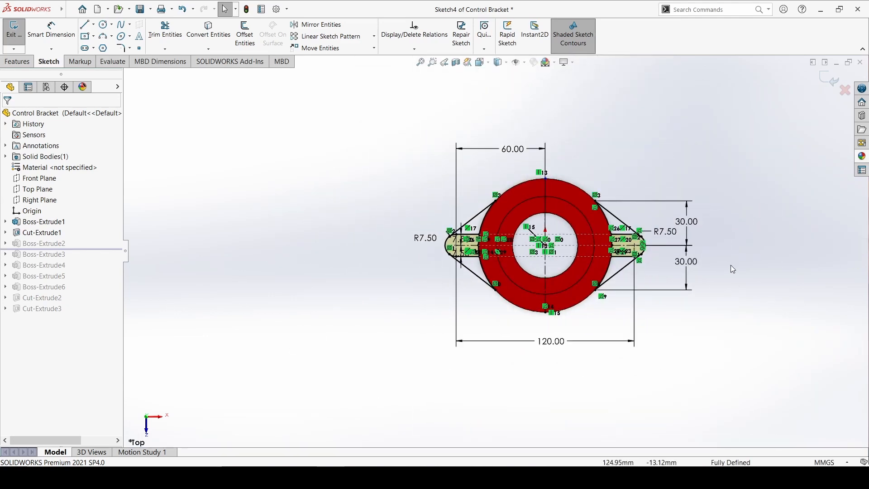
scroll(747, 262, down, 1)
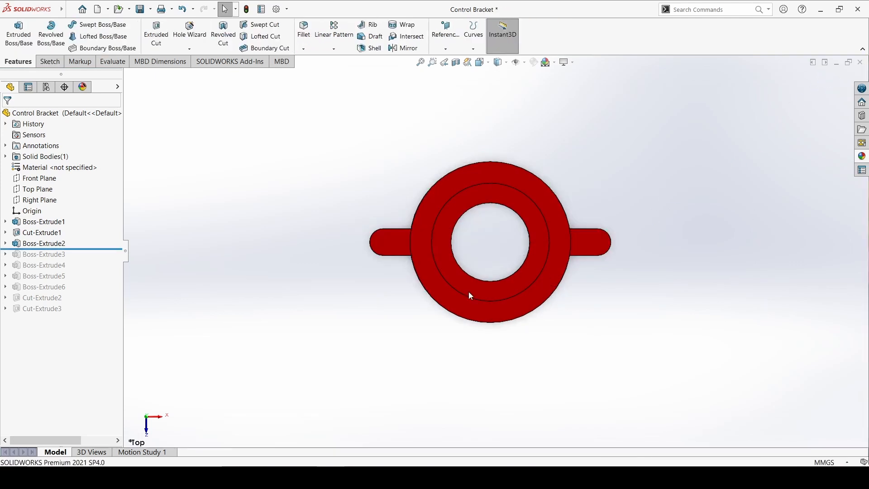
Step: Review the depth and selected contours of the side lugs' extrusion, Boss-Extrude2, keeping its definition unchanged
click(45, 243)
click(68, 218)
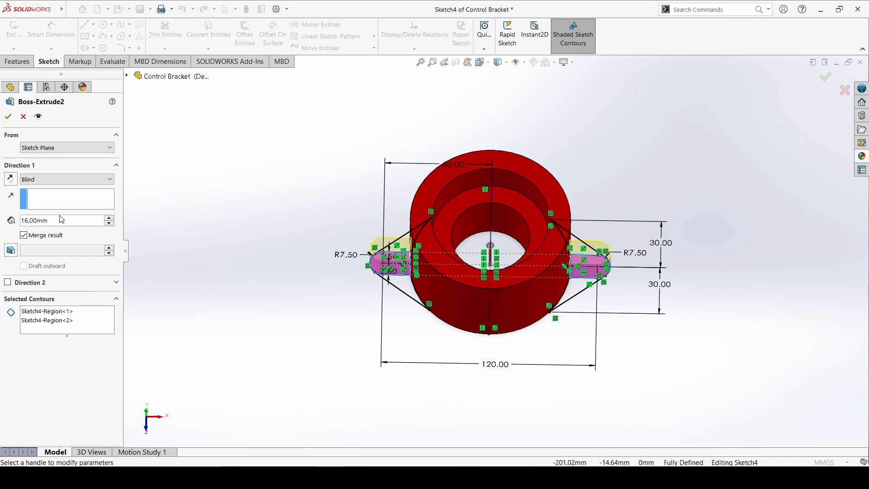
click(7, 118)
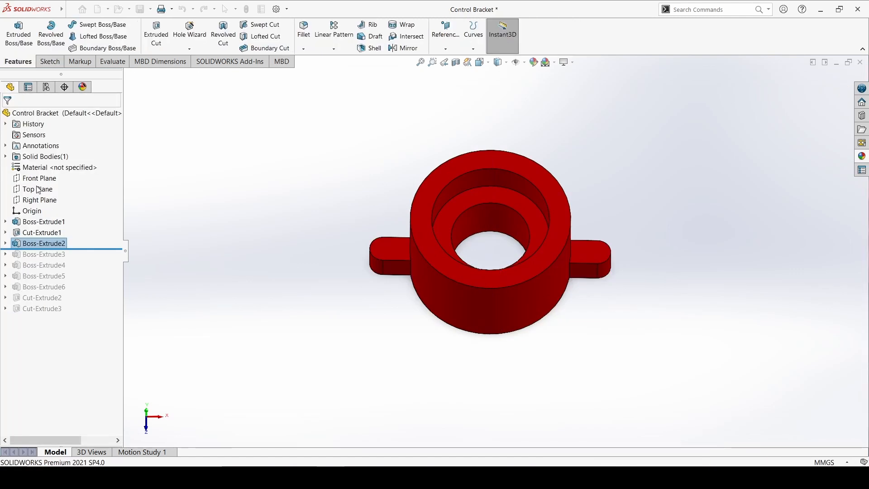
Step: Roll the model forward to include Boss-Extrude3 and examine the sketch of the triangular webs beside the lugs
drag(51, 249, 53, 259)
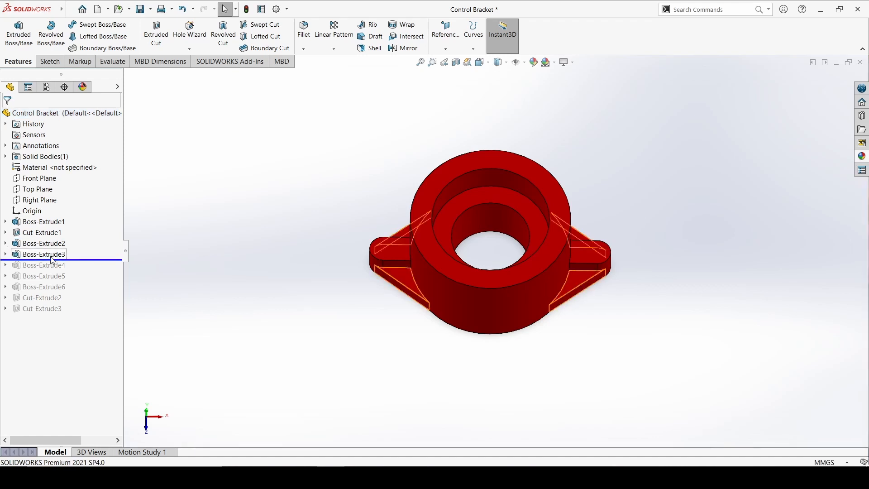
click(51, 254)
click(72, 227)
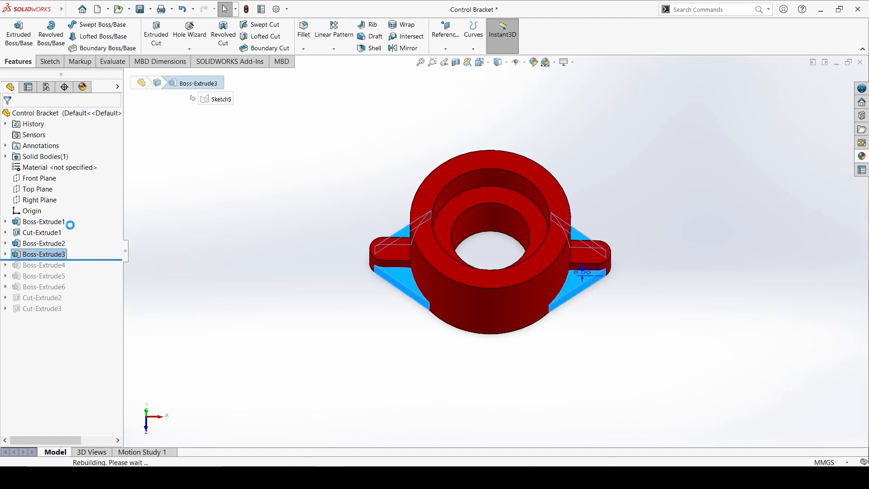
scroll(278, 365, down, 1)
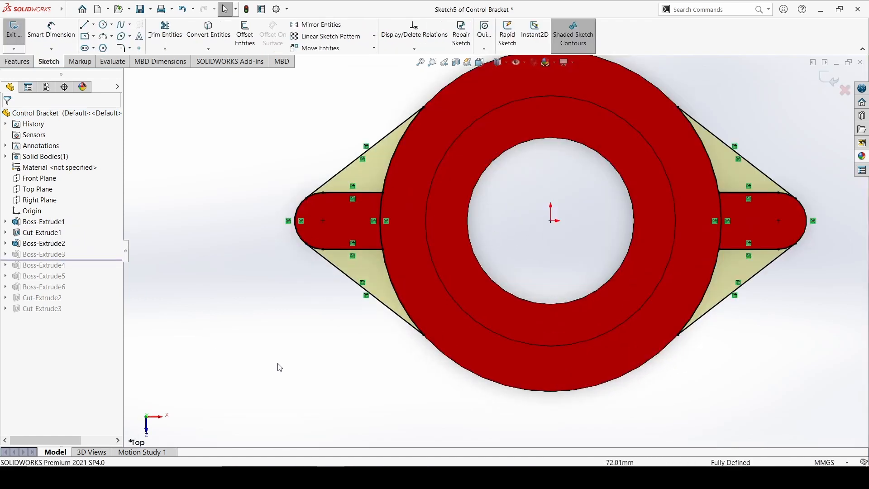
scroll(365, 259, up, 3)
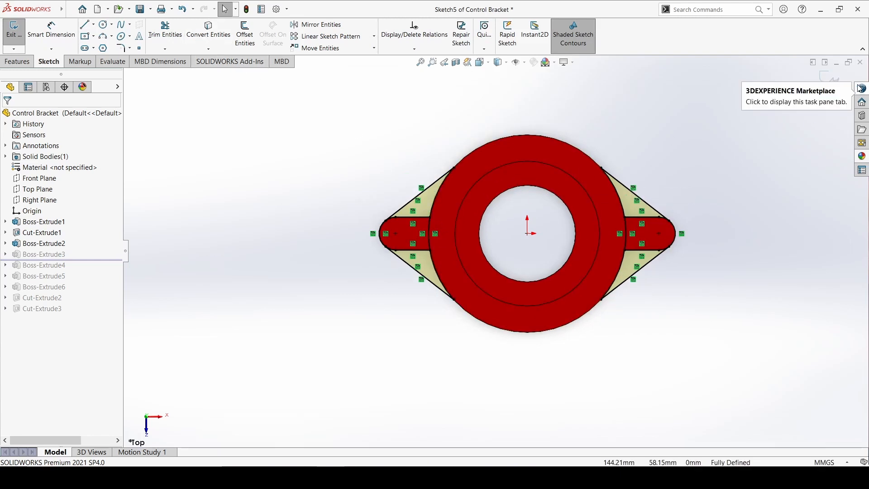
click(830, 86)
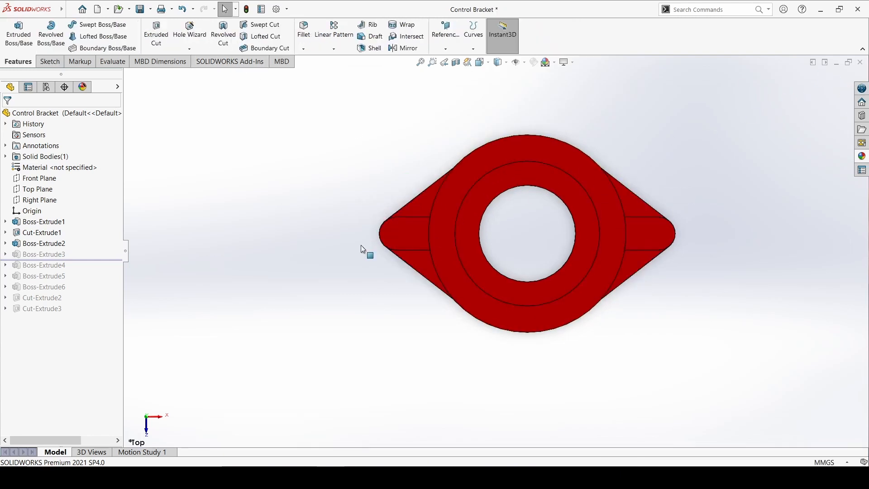
Step: Review the depth and contour regions of the triangular webs' extrusion, Boss-Extrude3, keeping its definition unchanged
click(47, 255)
click(56, 228)
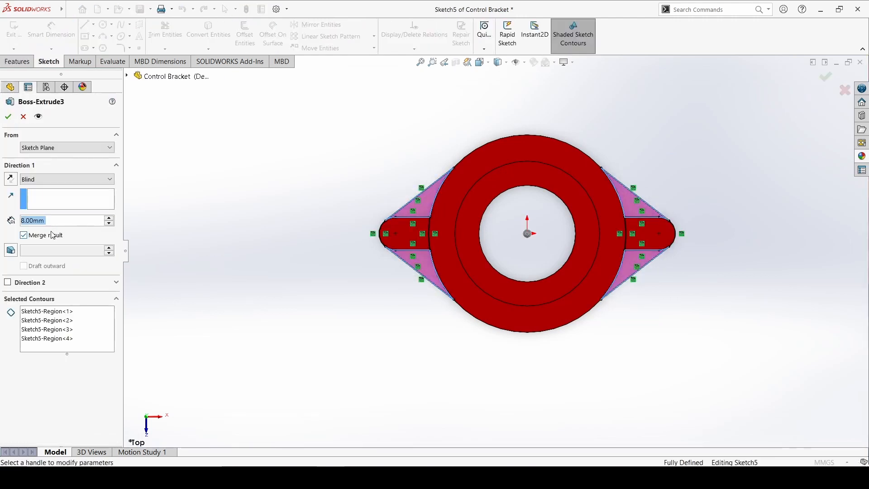
double_click(67, 222)
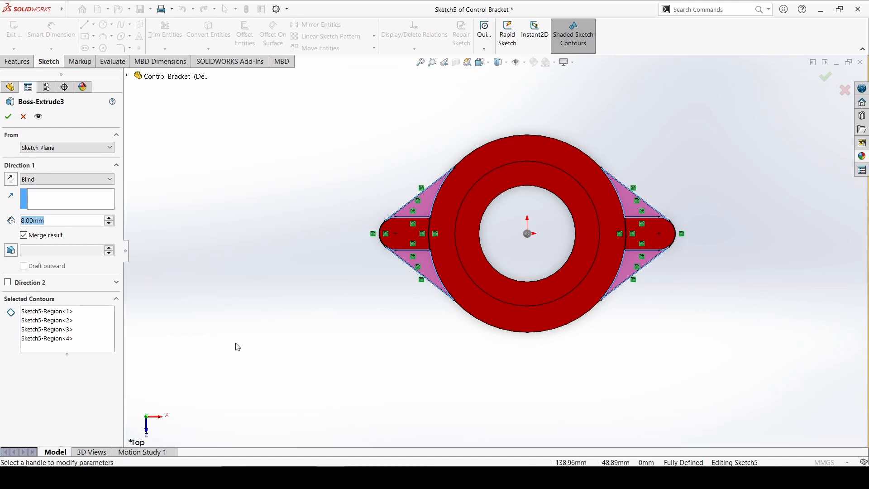
middle_drag(312, 302, 309, 279)
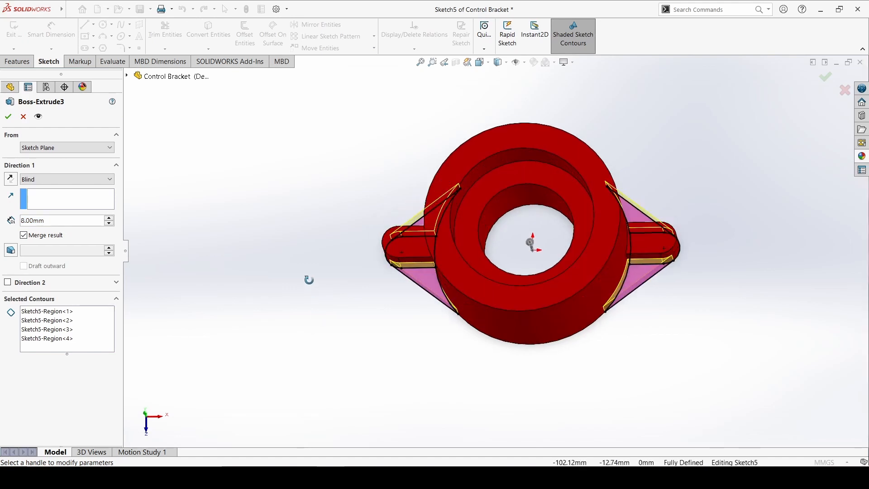
click(7, 117)
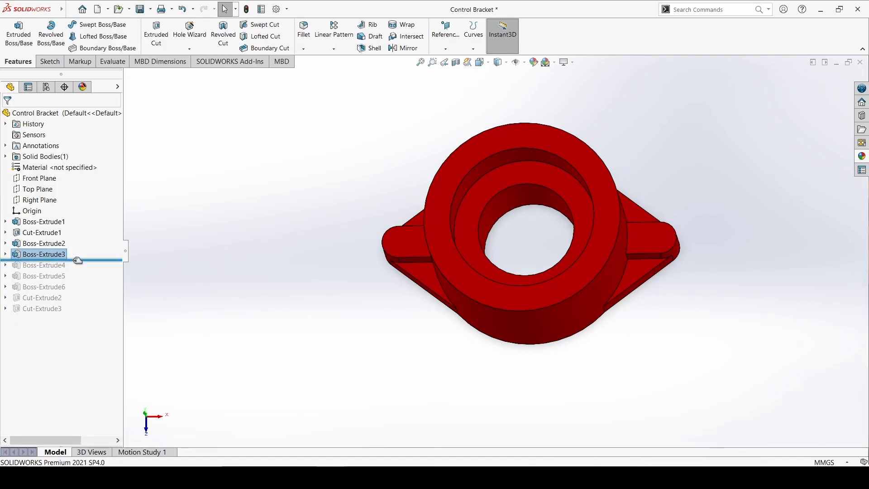
Step: Roll the model forward to include Boss-Extrude4 and examine the sketch of the small offset ring
drag(77, 260, 74, 272)
click(68, 265)
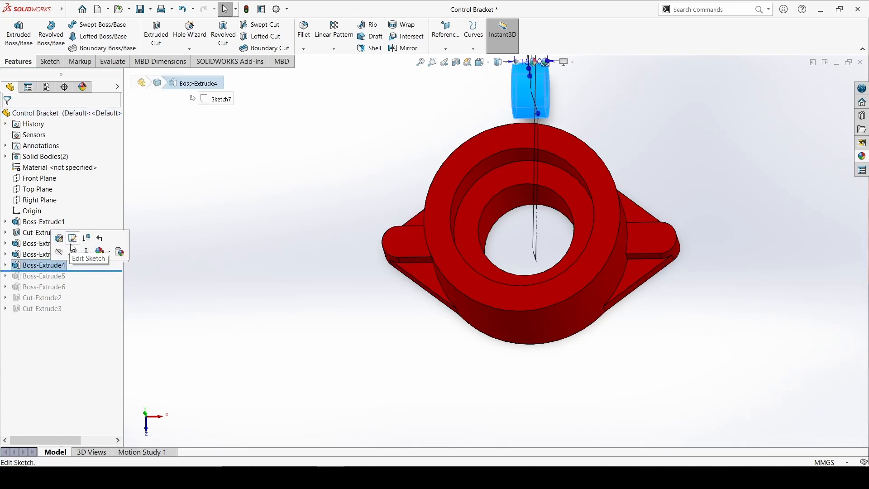
click(72, 238)
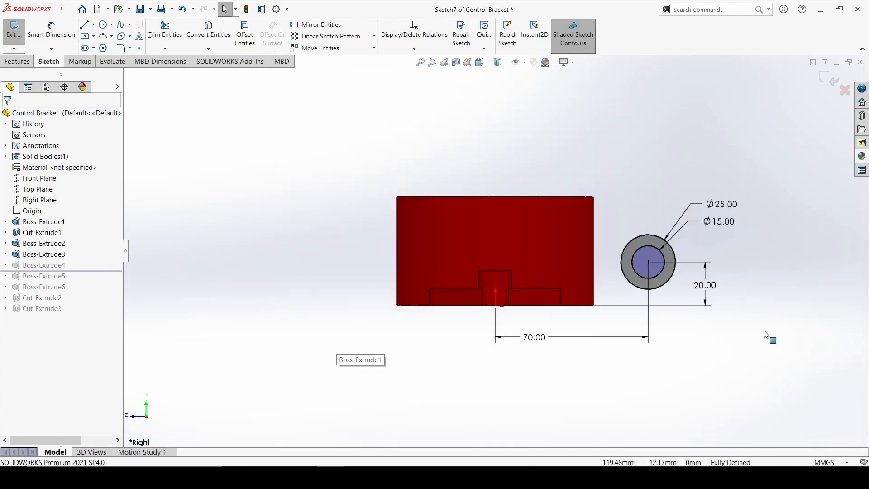
scroll(764, 330, down, 1)
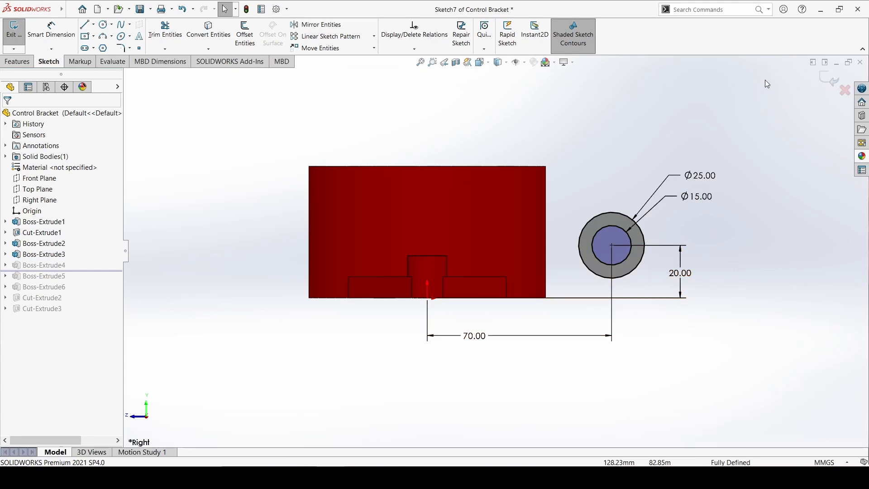
click(830, 79)
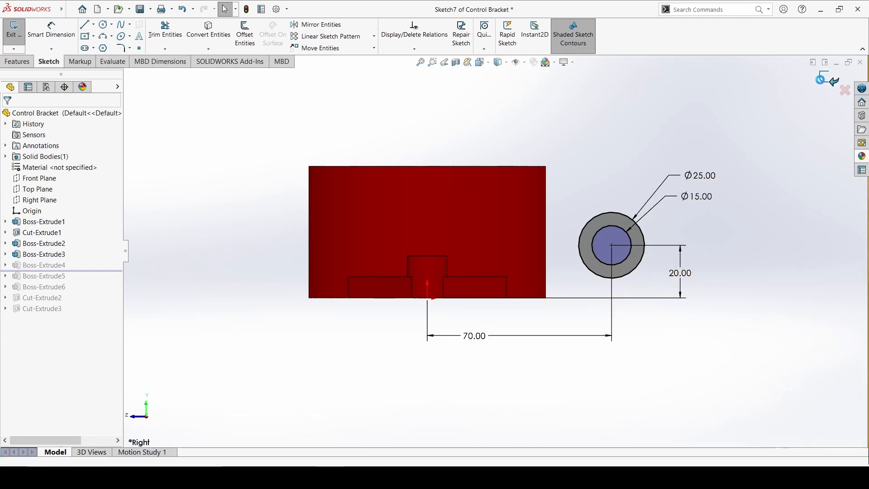
Step: Review the end condition, depth and merge setting of the small ring's extrusion, Boss-Extrude4, keeping its definition unchanged
click(52, 267)
click(57, 235)
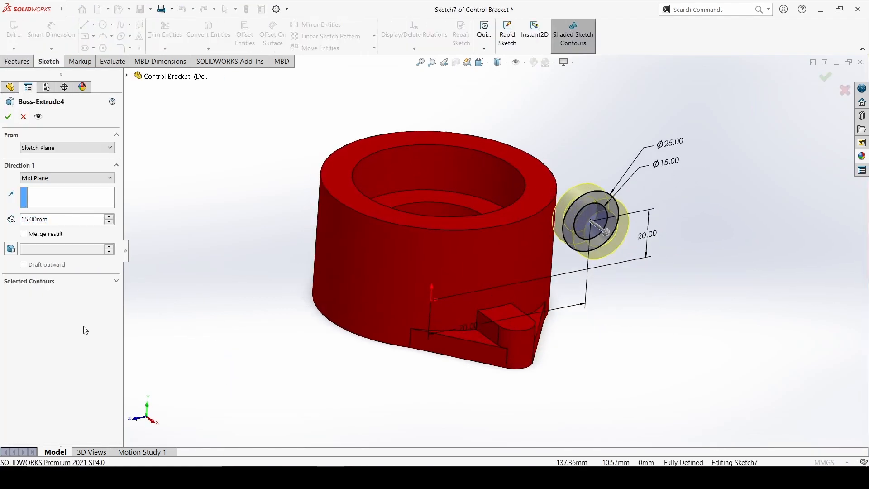
click(8, 116)
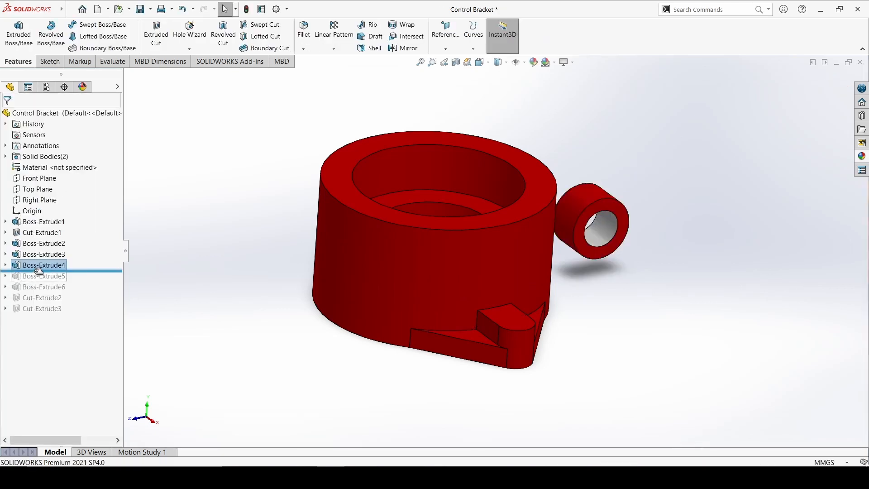
Step: Roll the model forward to include Boss-Extrude5 and examine the sketch of the web joining the small ring to the main cylinder
drag(38, 271, 38, 282)
click(44, 276)
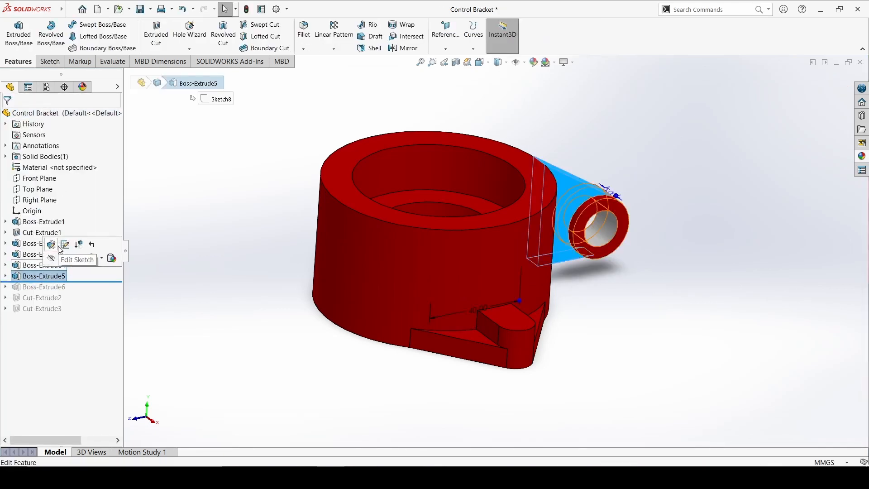
click(60, 248)
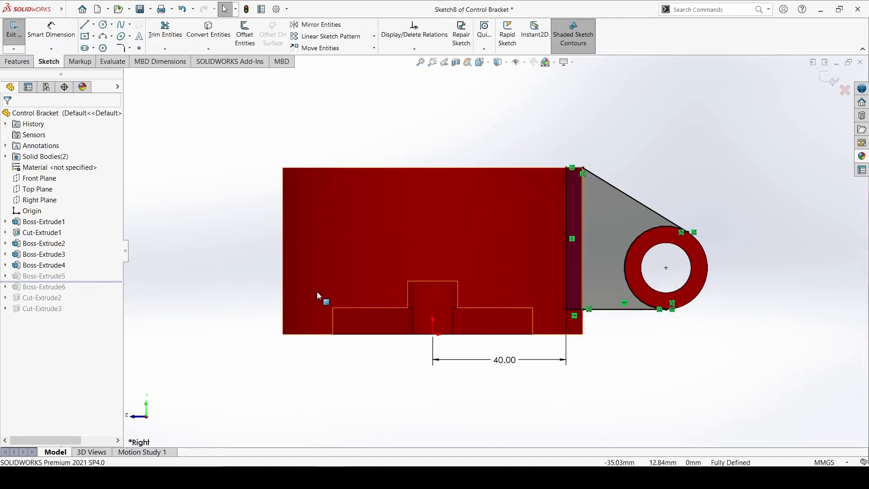
scroll(694, 238, down, 5)
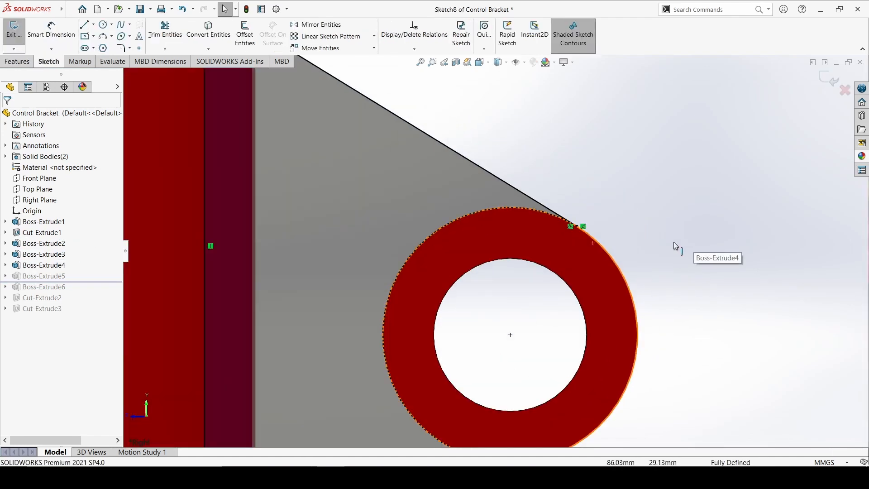
scroll(551, 271, up, 2)
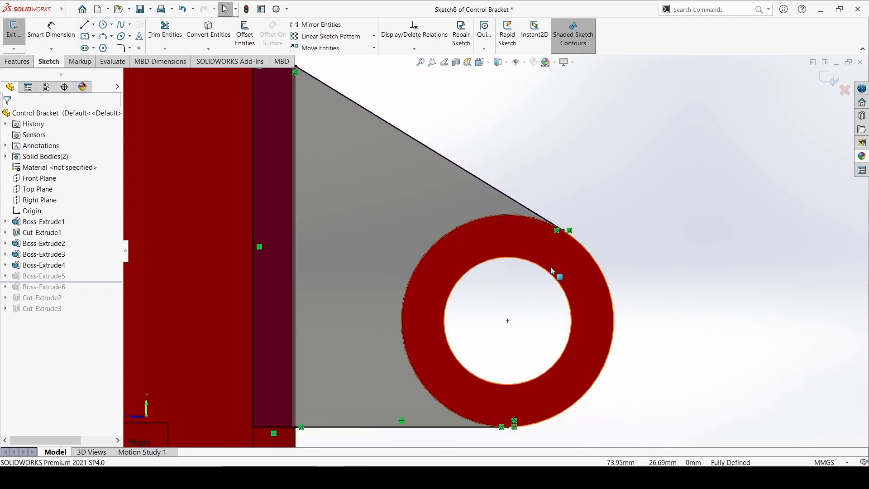
scroll(551, 271, up, 3)
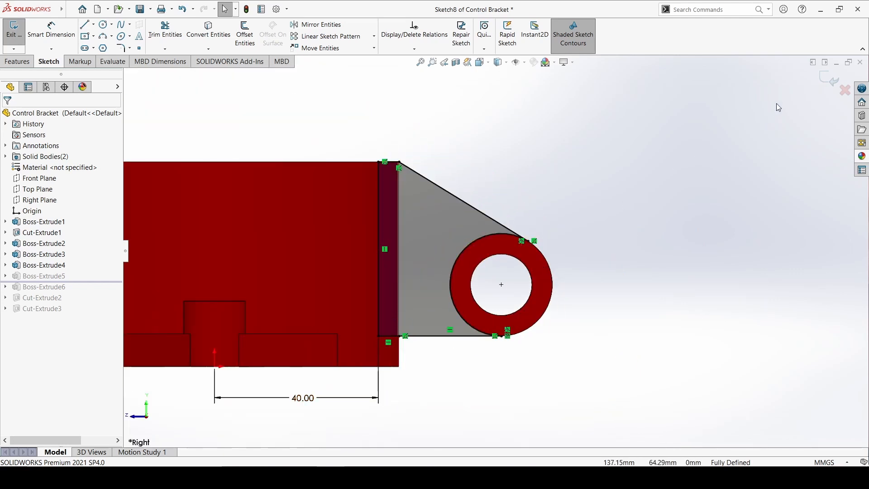
click(830, 78)
Step: Review the end condition, depth, merge setting and feature-scope bodies of the connecting web's extrusion, Boss-Extrude5
click(46, 276)
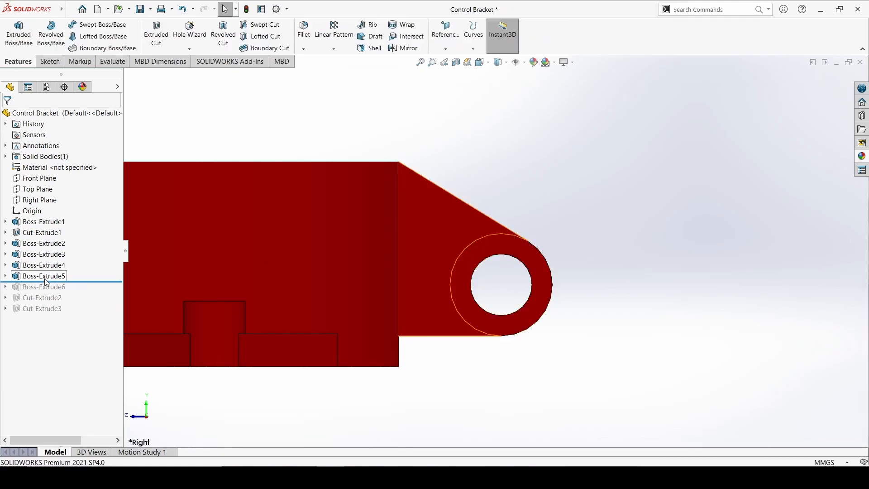
click(53, 252)
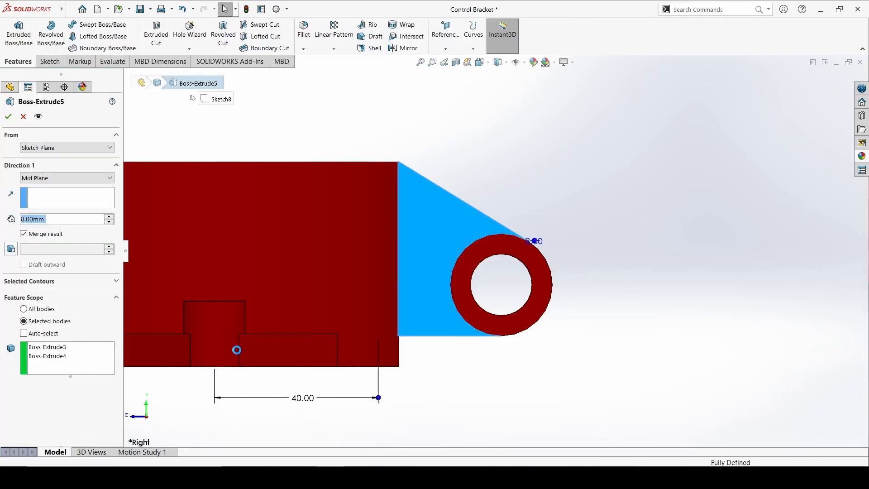
key(ctrl+7)
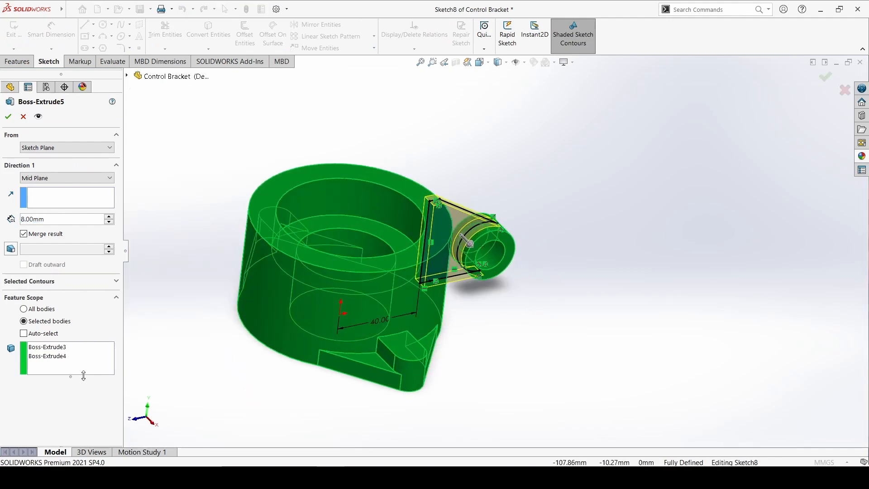
click(77, 355)
shift+click(77, 347)
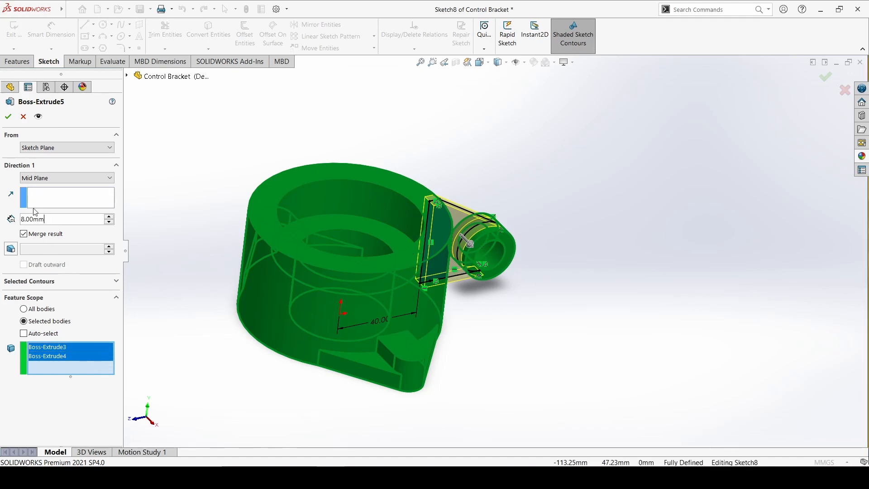
click(8, 117)
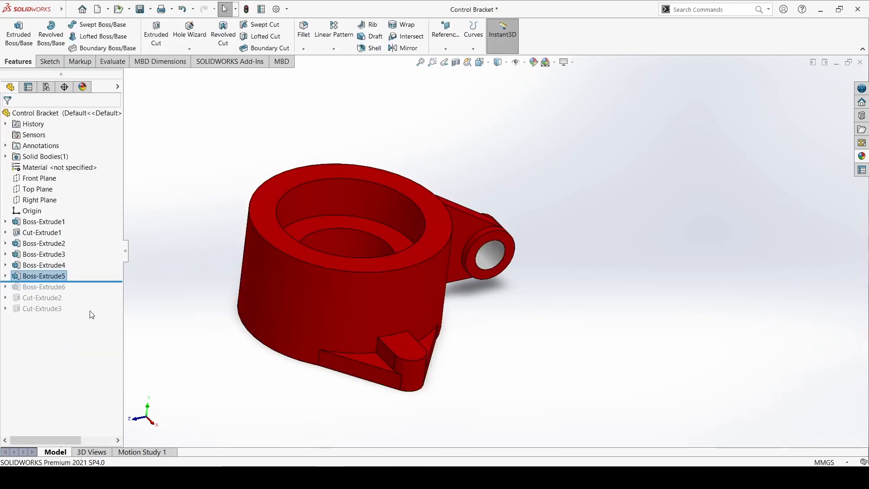
Step: Roll the model forward to include Boss-Extrude6 and examine the dimensions in the slotted arm's sketch
drag(77, 281, 50, 292)
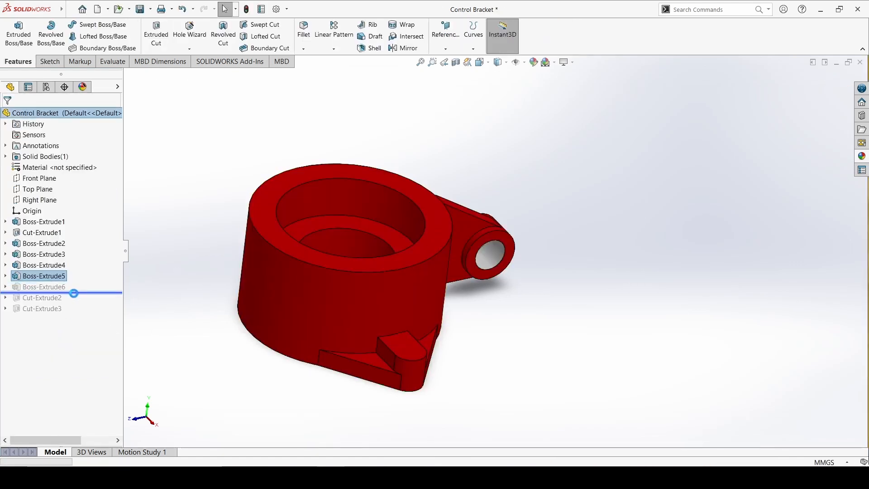
click(49, 287)
click(77, 256)
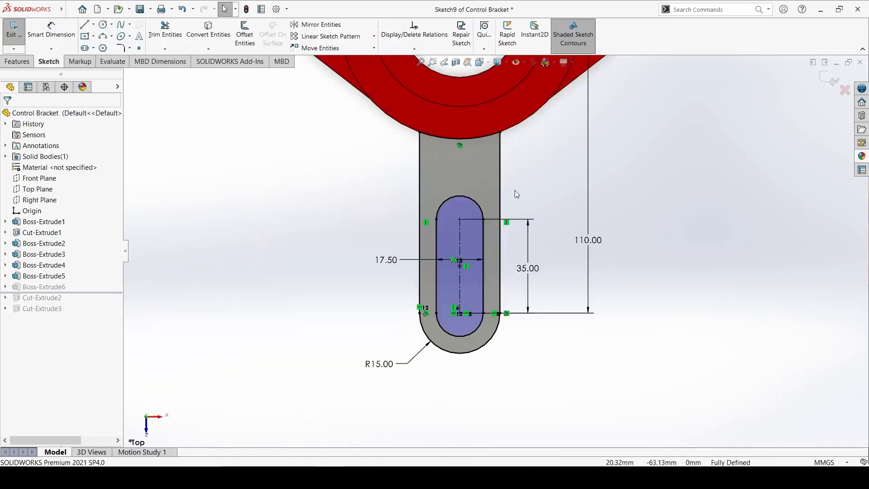
click(537, 273)
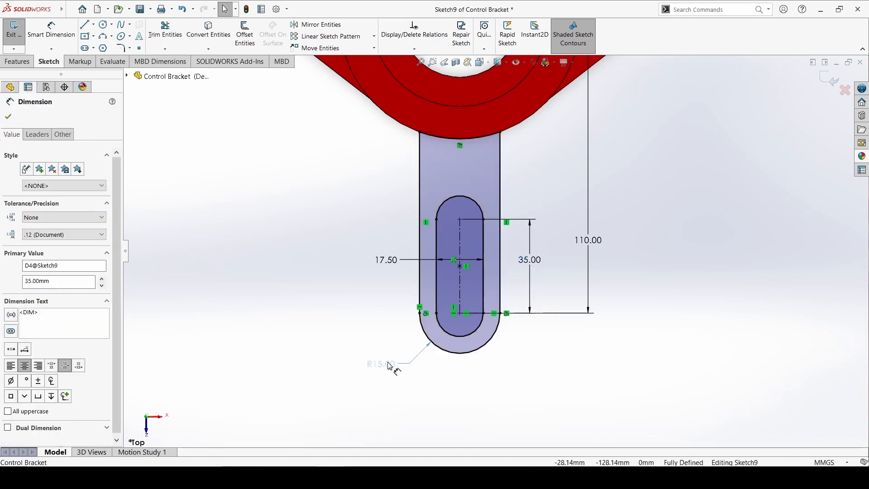
click(379, 305)
scroll(453, 314, up, 4)
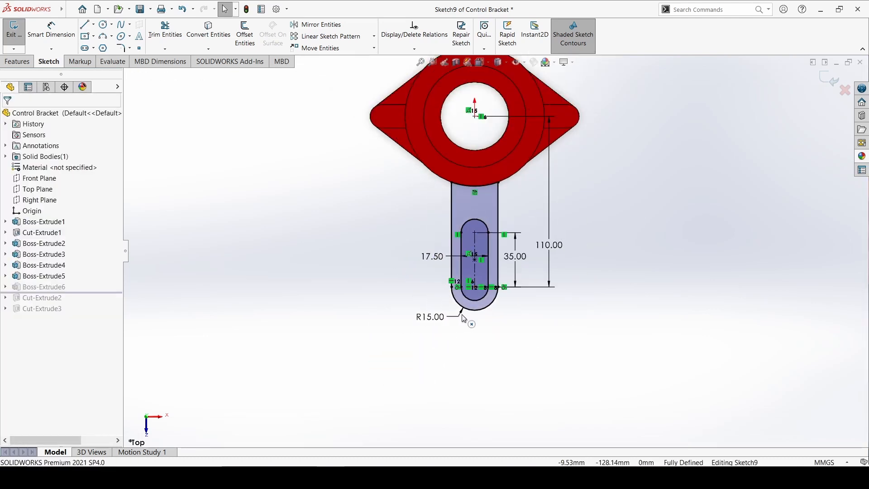
scroll(523, 235, down, 1)
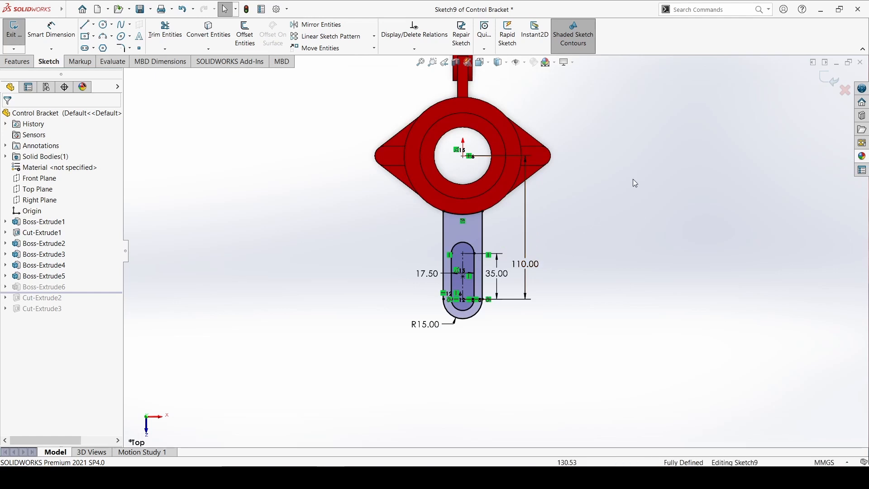
click(827, 80)
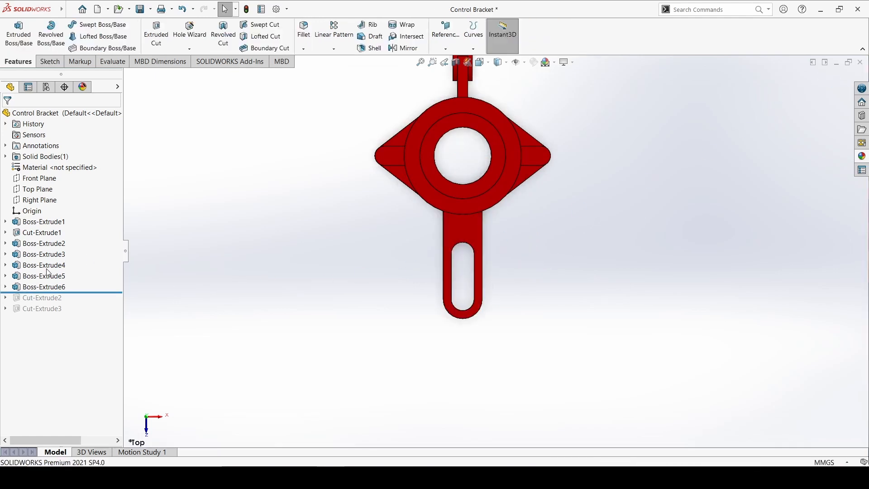
Step: Review the end condition, depth and merge setting of the slotted arm's extrusion, Boss-Extrude6
click(39, 288)
click(50, 260)
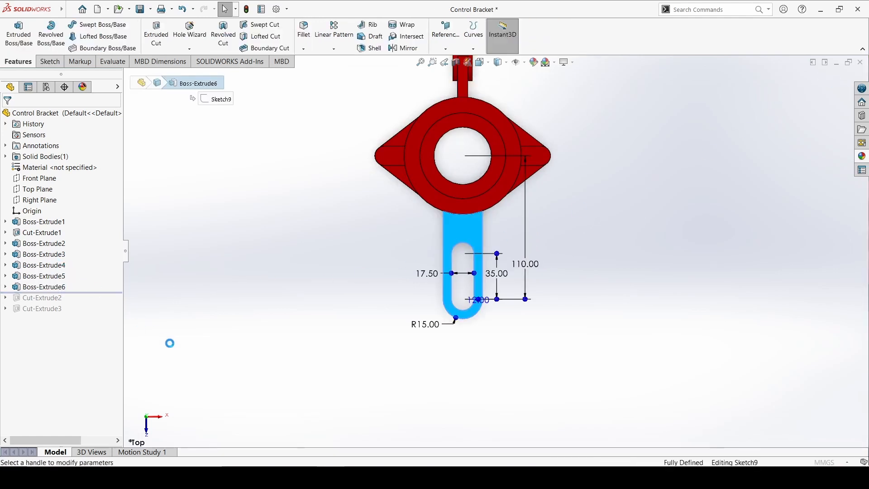
middle_drag(225, 376, 27, 304)
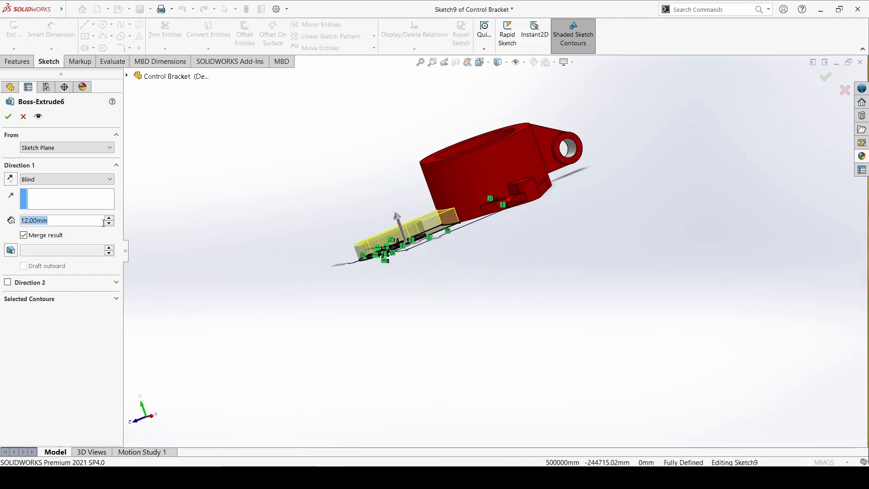
click(7, 117)
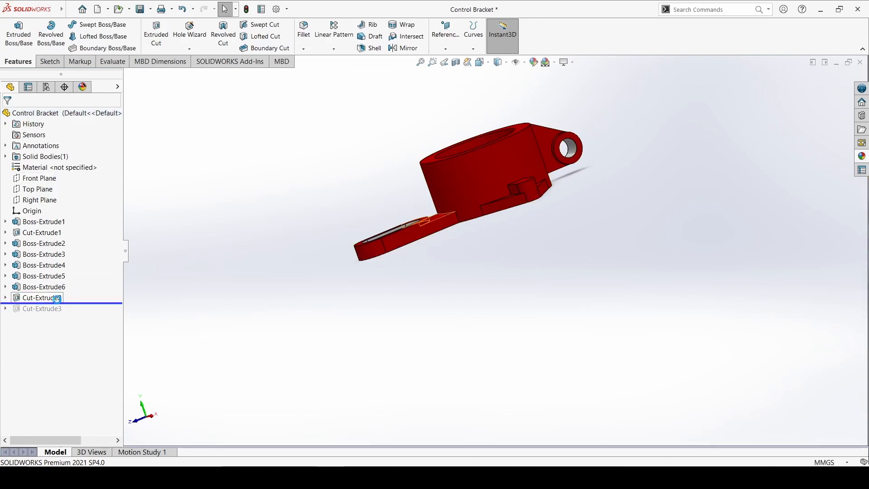
Step: Roll the model forward to include Cut-Extrude2 and examine the sketch of the recess between the main cylinder and the arm's slot
click(58, 298)
click(77, 272)
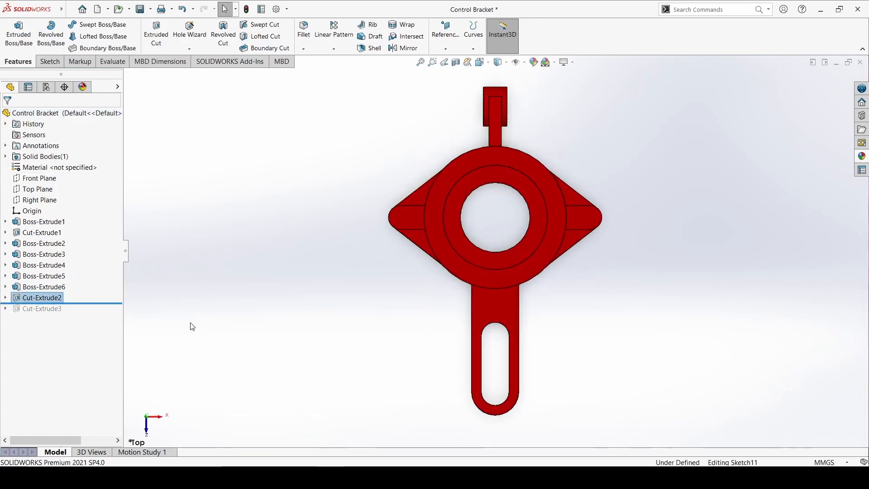
middle_drag(353, 404, 407, 339)
scroll(467, 317, down, 4)
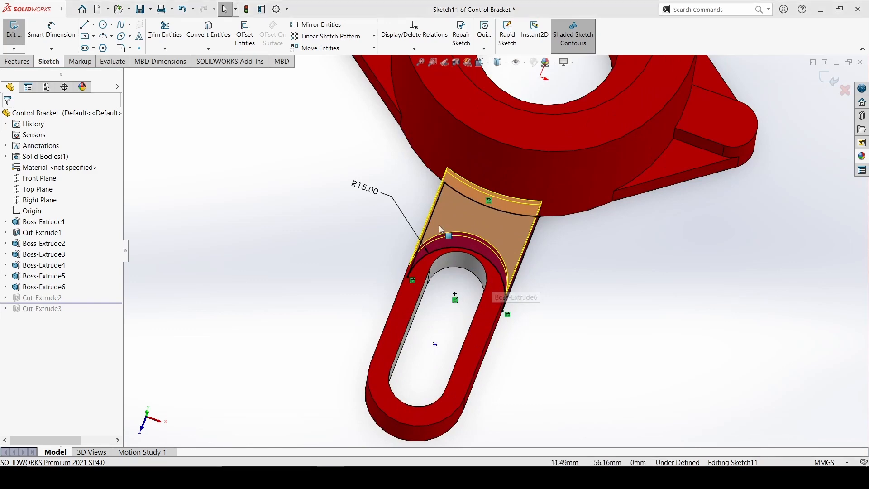
mouse_move(510, 313)
middle_down()
mouse_move(480, 317)
mouse_move(520, 291)
mouse_move(512, 295)
middle_up()
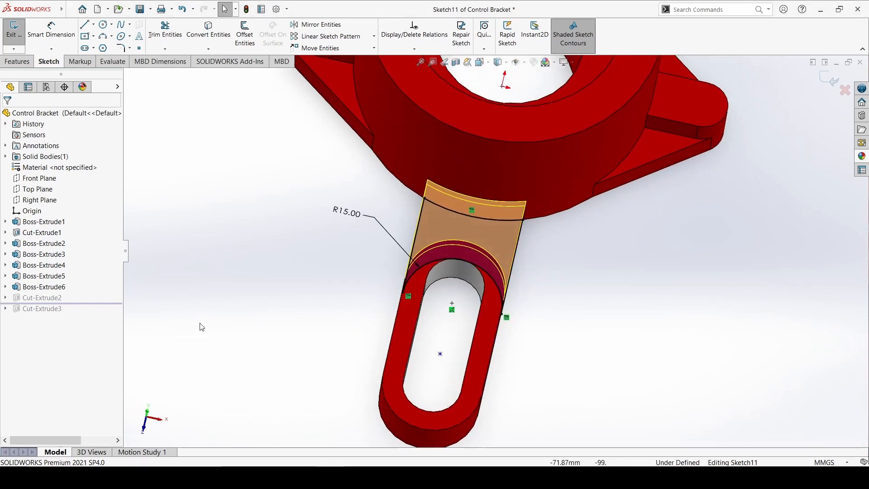
key(space)
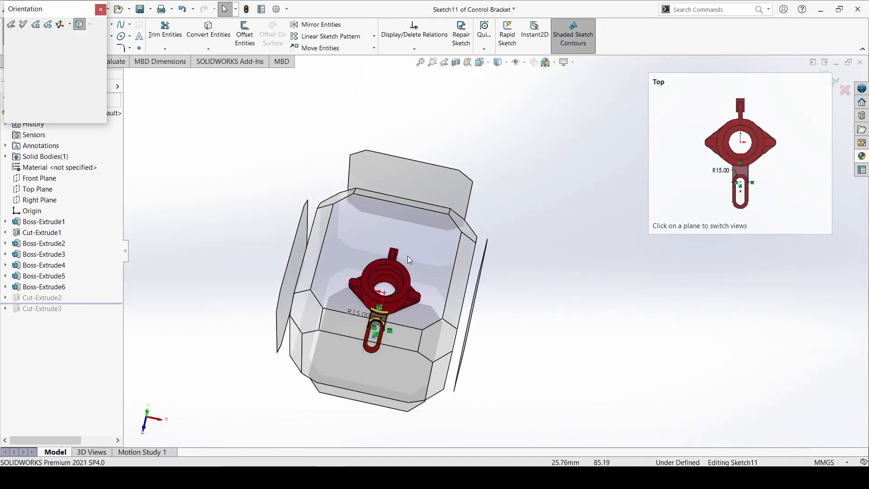
key(Escape)
key(ctrl+5)
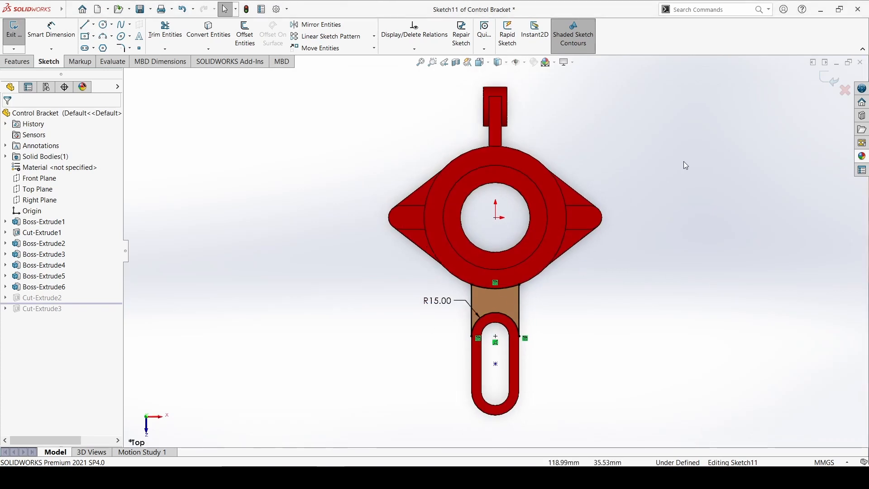
click(830, 80)
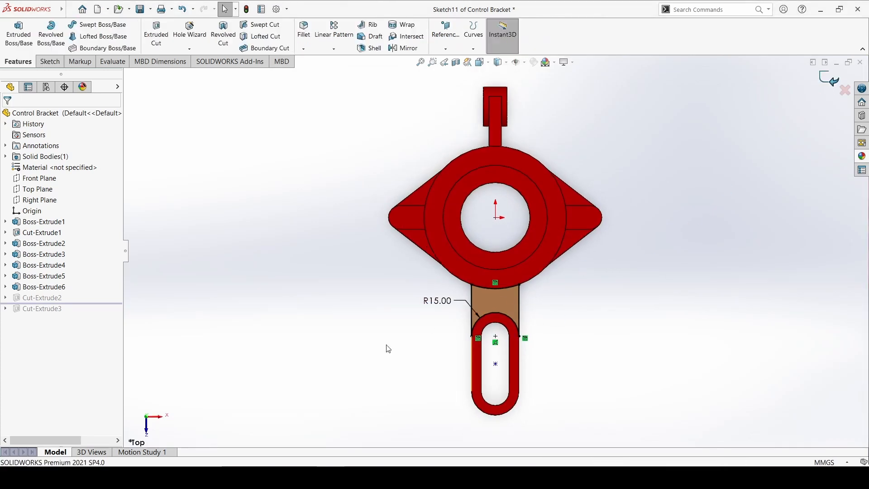
Step: Review the start offset, end surface and selected contour of the arm recess cut, Cut-Extrude2, from several angles
click(36, 297)
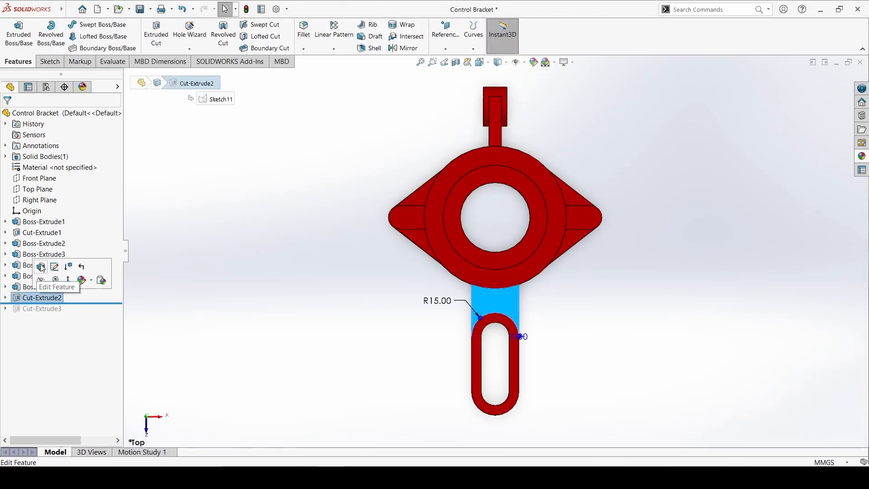
click(41, 269)
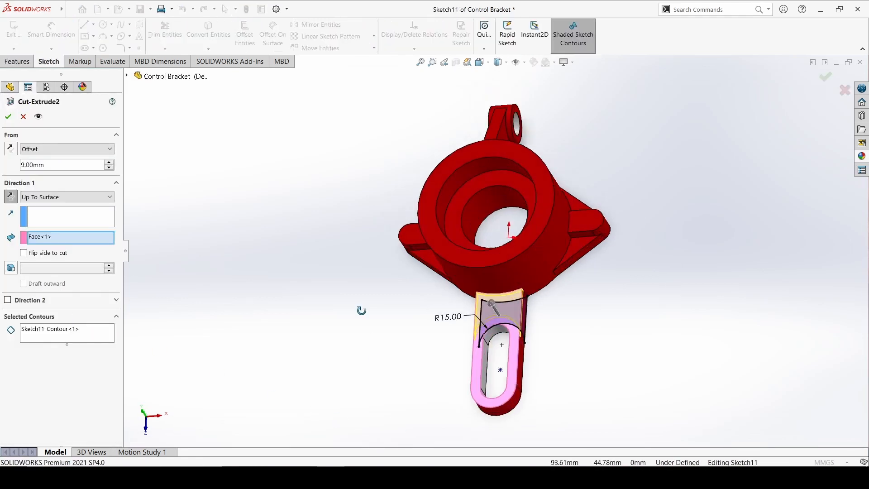
middle_drag(269, 342, 417, 297)
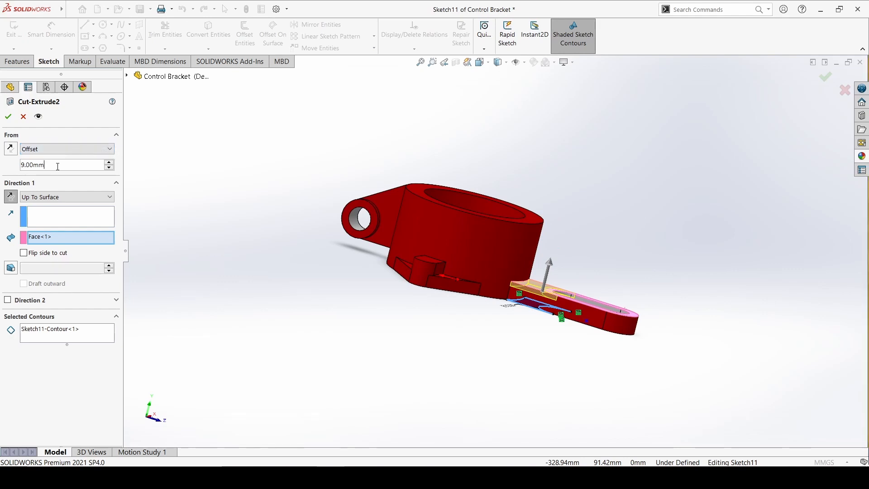
middle_drag(389, 328, 428, 439)
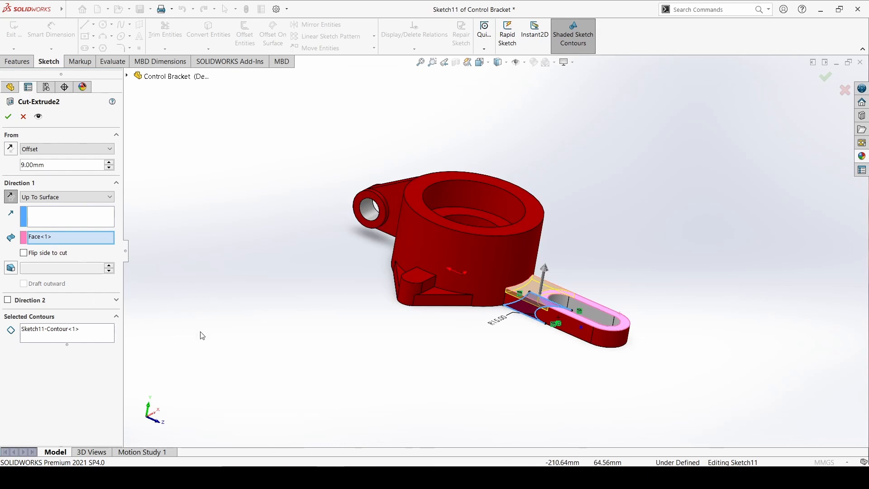
middle_drag(203, 335, 128, 336)
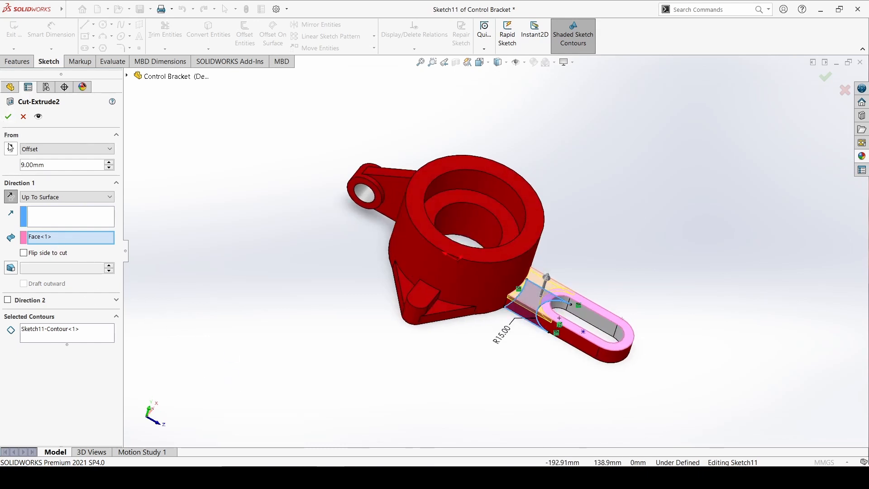
click(9, 117)
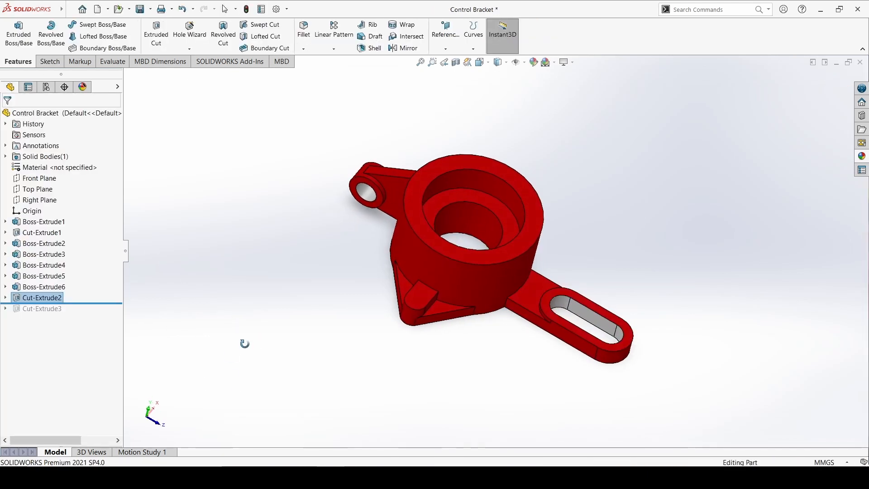
Step: Roll the model forward to include Cut-Extrude3 and examine the hole diameters and spacing in the sketch of the two lug holes
drag(94, 302, 94, 314)
click(46, 308)
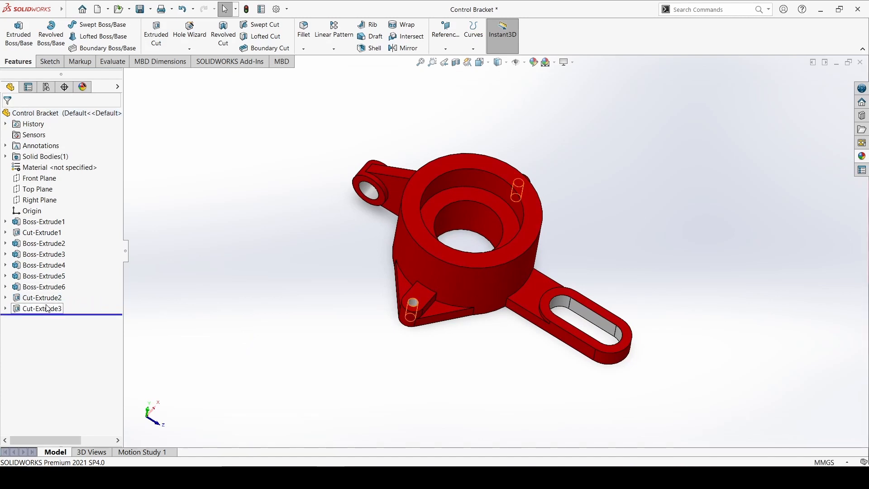
click(68, 278)
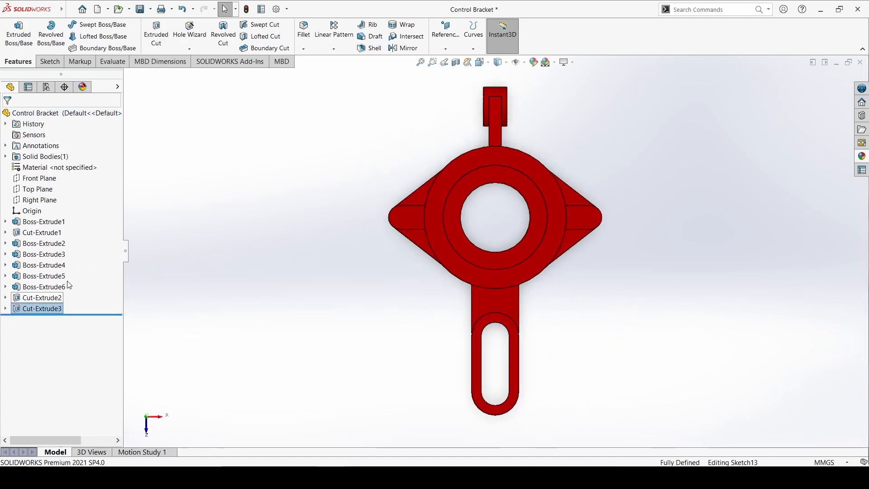
scroll(591, 216, up, 2)
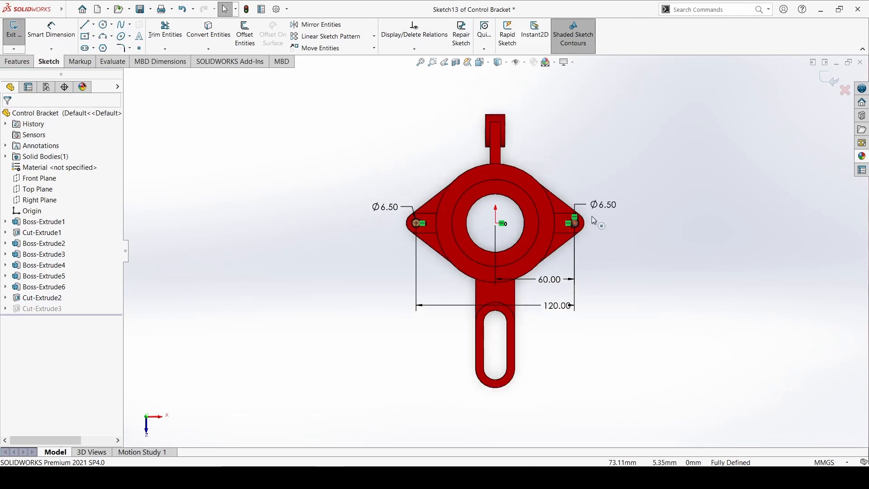
scroll(586, 225, down, 4)
scroll(339, 356, up, 5)
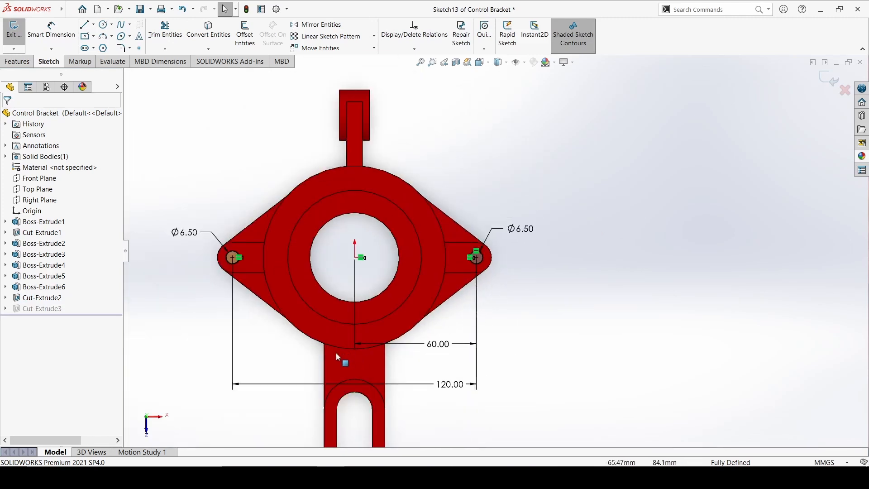
scroll(337, 262, down, 3)
scroll(567, 368, up, 3)
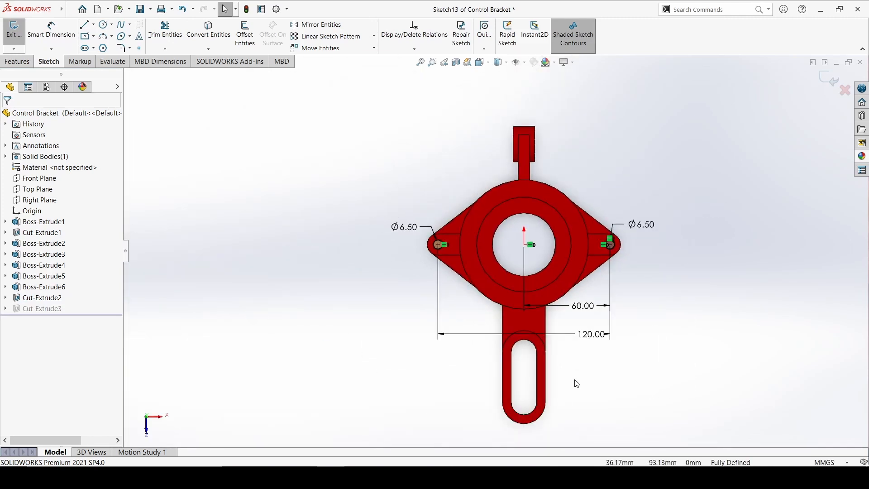
click(832, 79)
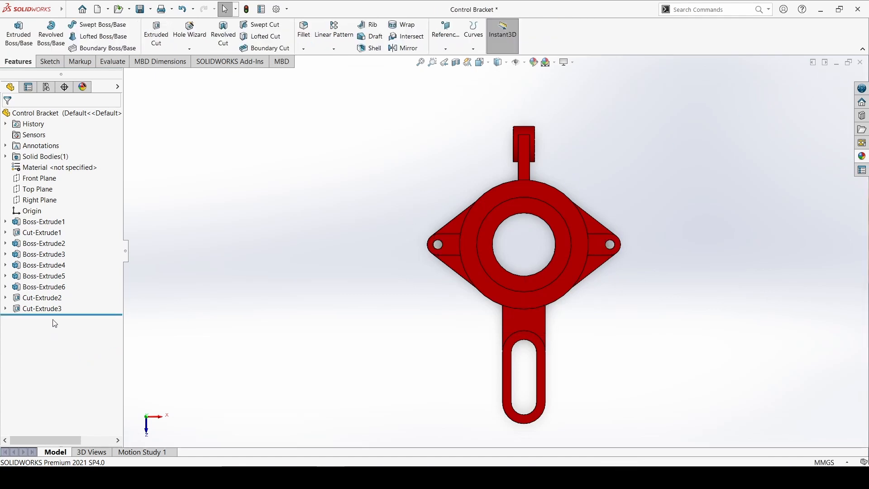
Step: Review the end condition and depth of the lug holes' cut, Cut-Extrude3, and inspect the complete bracket in a three-dimensional view
click(55, 309)
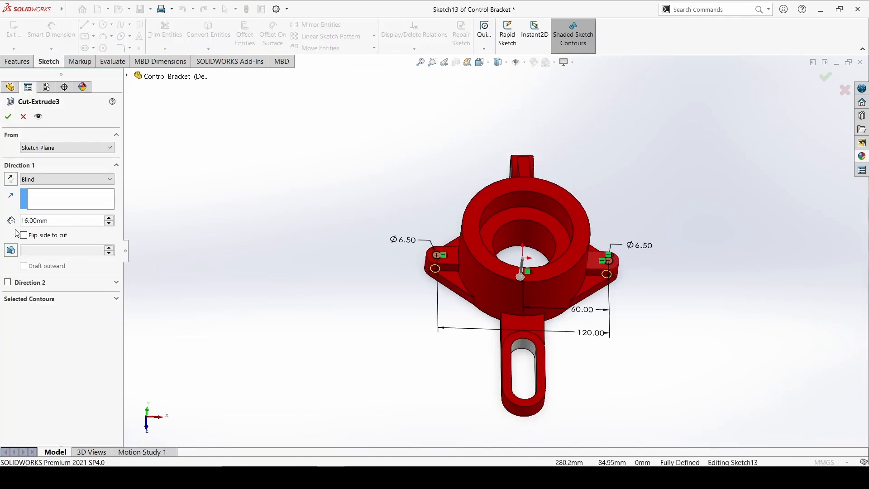
click(11, 121)
middle_drag(305, 429, 370, 412)
click(480, 63)
click(344, 292)
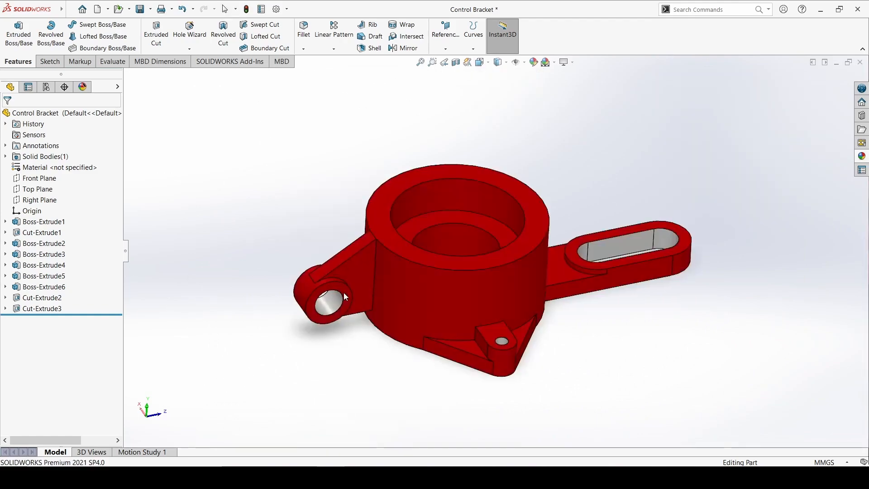